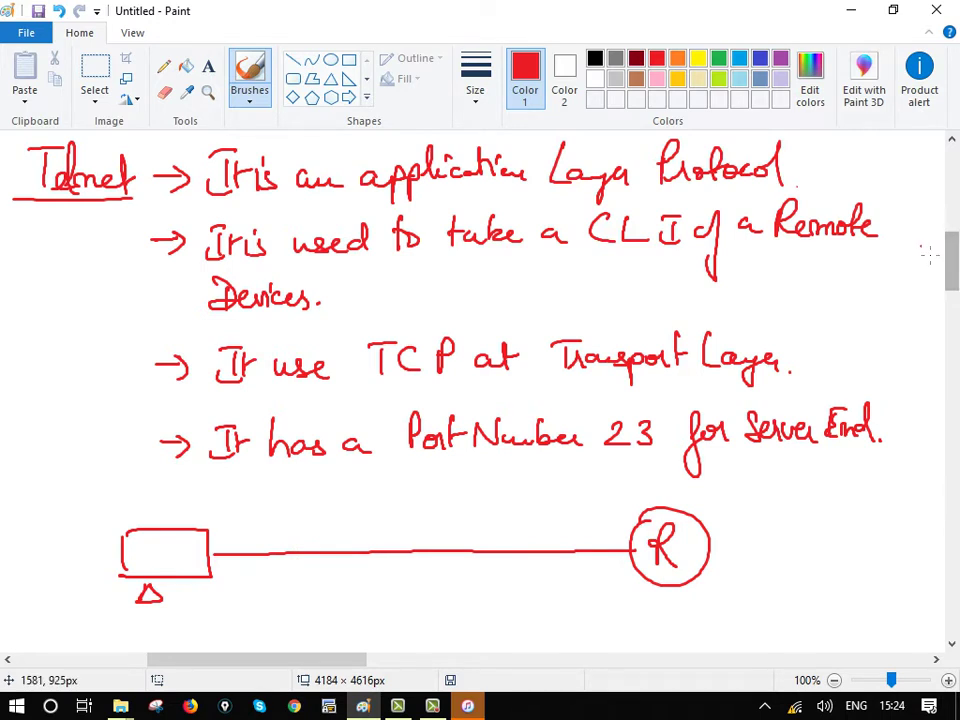
# Step: Handwrite "Telnet Client" below the computer and "Telnet Server" below the router, and draw a small downward arrow above the computer
pyautogui.scroll(-3, 296, 422)
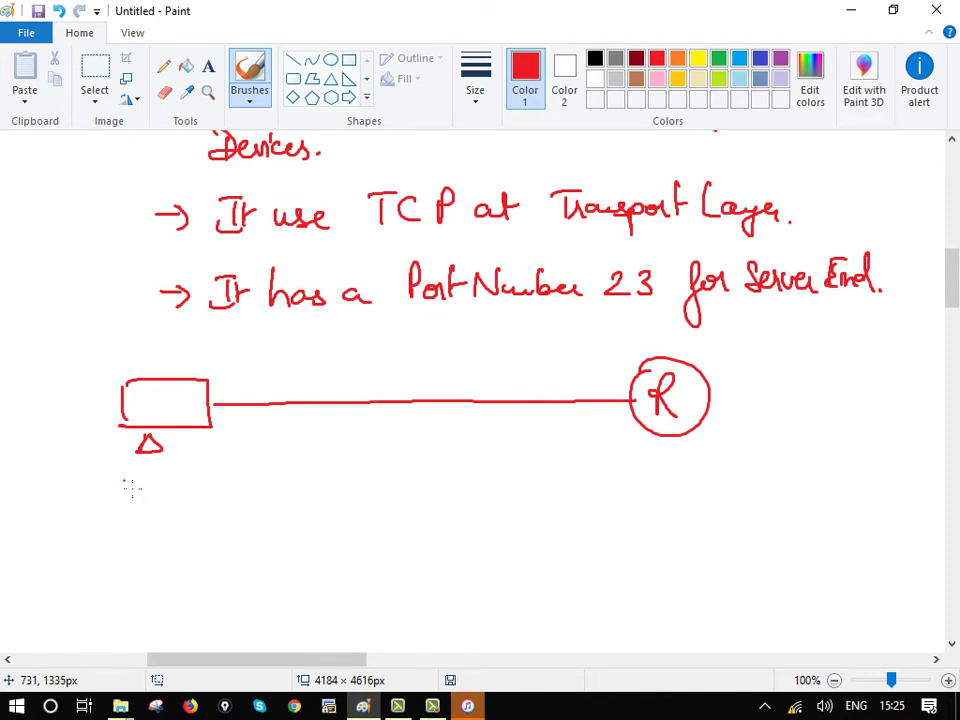
pyautogui.moveTo(132, 486)
pyautogui.mouseDown()
pyautogui.moveTo(152, 501)
pyautogui.moveTo(177, 487)
pyautogui.moveTo(186, 501)
pyautogui.moveTo(218, 482)
pyautogui.mouseUp()
pyautogui.moveTo(150, 515)
pyautogui.mouseDown()
pyautogui.moveTo(185, 535)
pyautogui.moveTo(236, 516)
pyautogui.mouseUp()
pyautogui.moveTo(655, 456)
pyautogui.mouseDown()
pyautogui.moveTo(657, 488)
pyautogui.moveTo(663, 472)
pyautogui.moveTo(688, 487)
pyautogui.moveTo(739, 480)
pyautogui.moveTo(671, 527)
pyautogui.moveTo(698, 513)
pyautogui.moveTo(739, 533)
pyautogui.mouseUp()
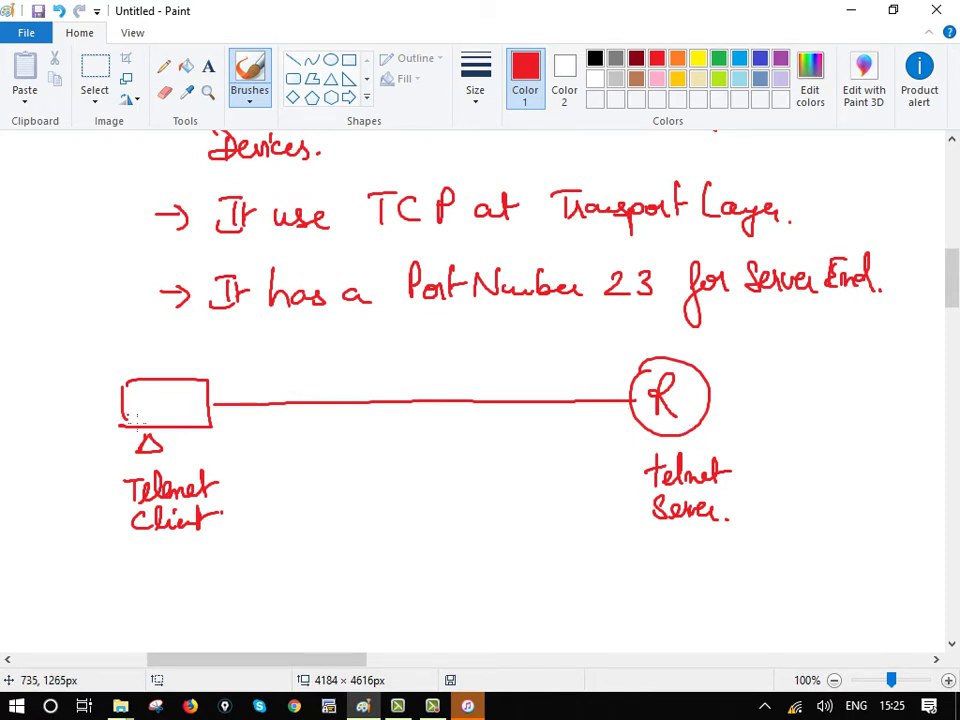
pyautogui.moveTo(161, 348)
pyautogui.mouseDown()
pyautogui.moveTo(161, 372)
pyautogui.moveTo(166, 363)
pyautogui.mouseUp()
pyautogui.click(182, 362)
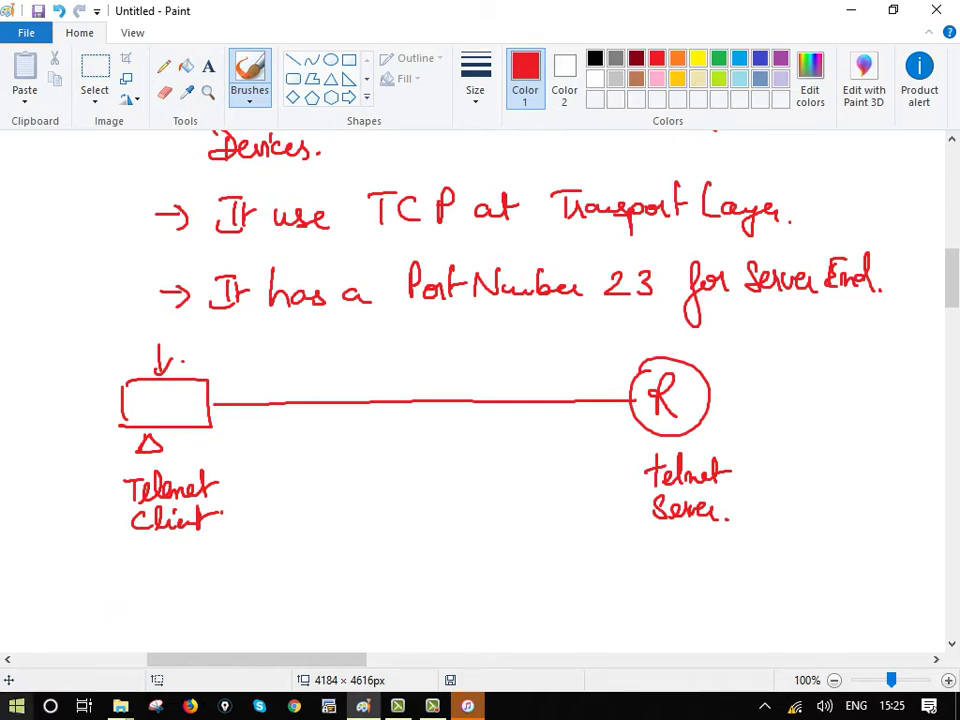
# Step: Open the list for turning Windows features on or off from the Programs section of Control Panel
pyautogui.click(50, 707)
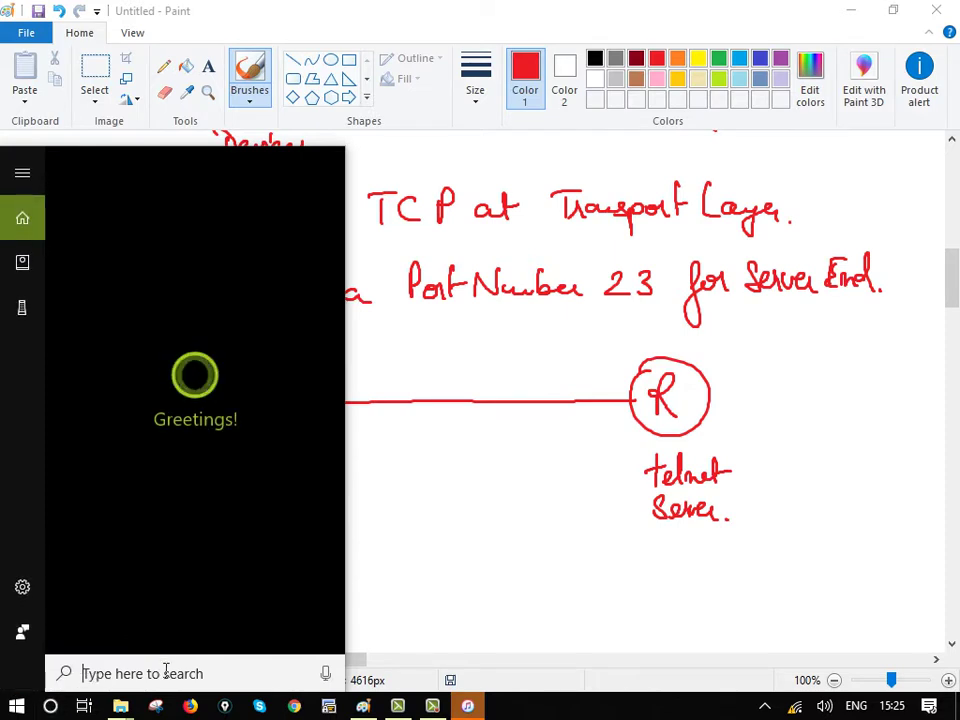
pyautogui.write('conto')
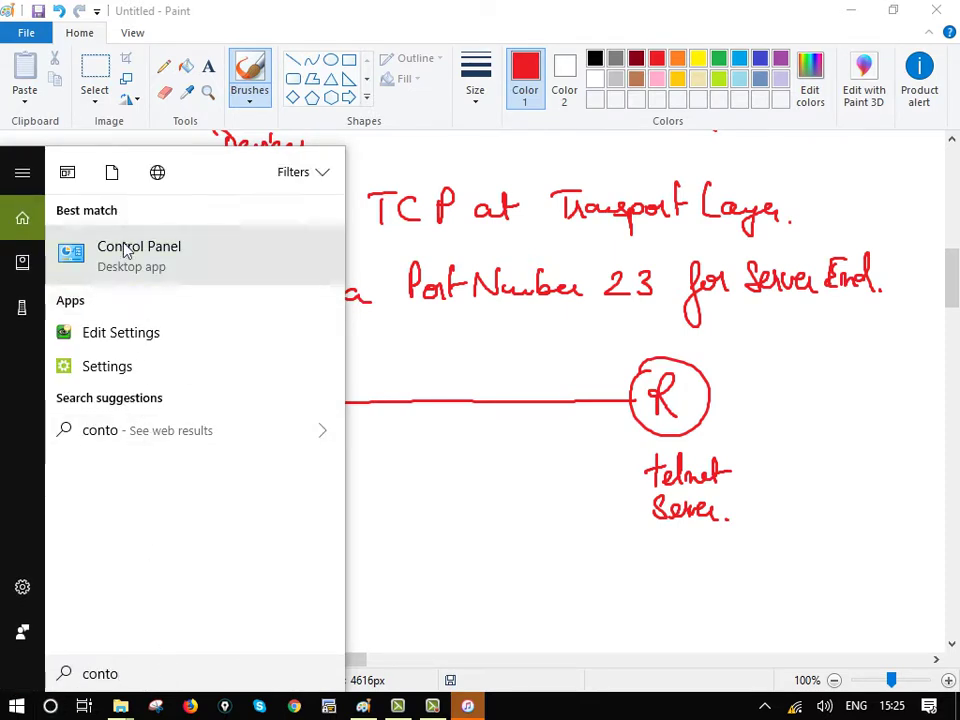
pyautogui.click(127, 252)
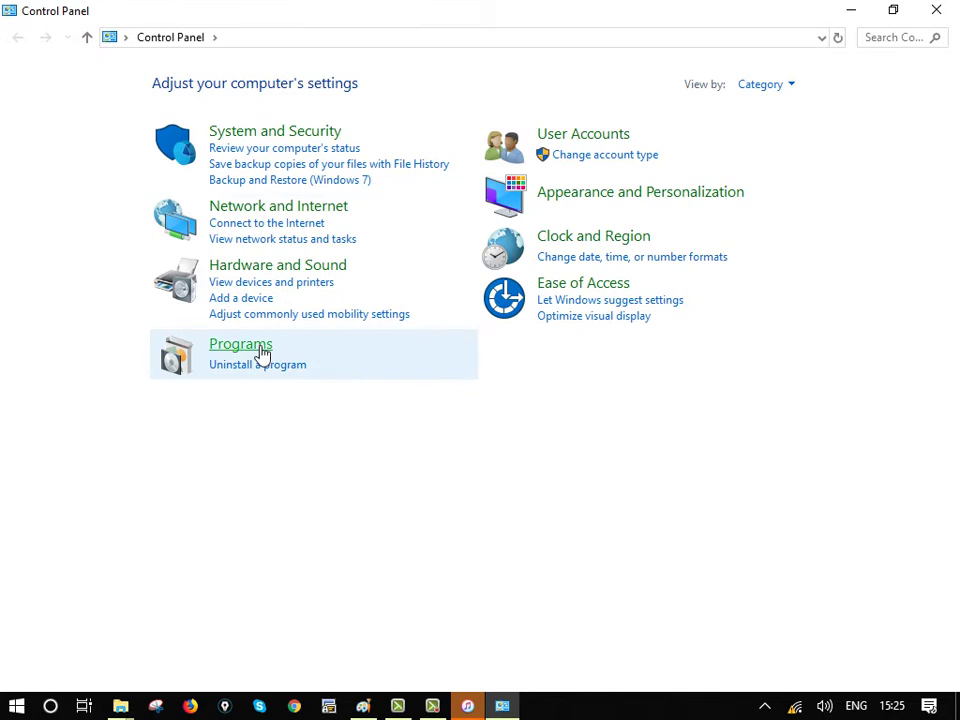
pyautogui.click(258, 346)
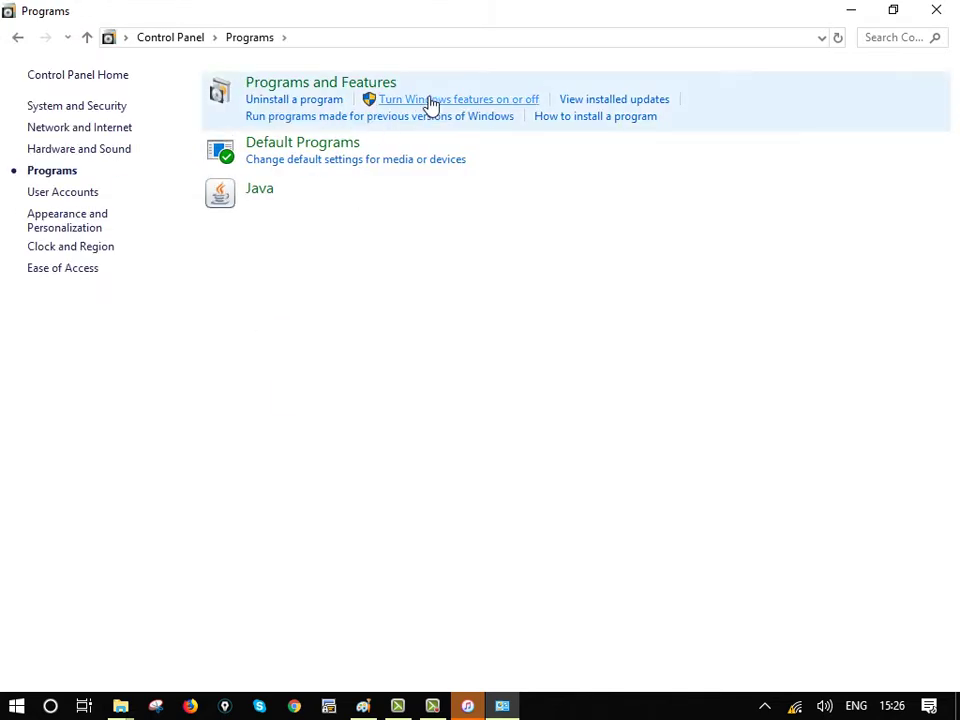
pyautogui.click(526, 106)
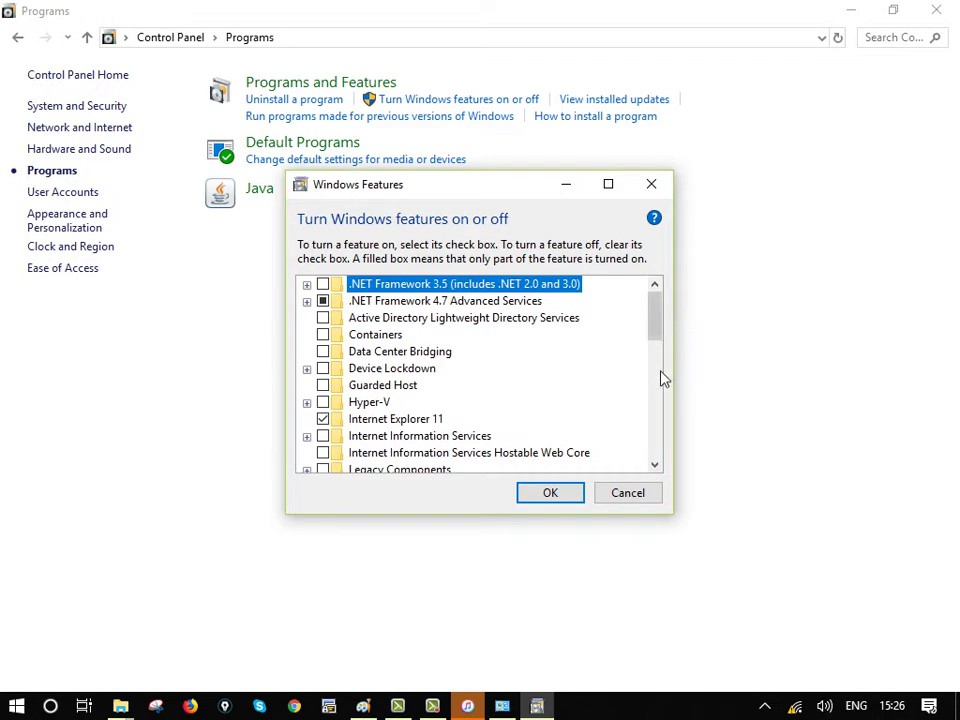
# Step: Find Telnet Client in the Windows features list and toggle its selection
pyautogui.moveTo(657, 335); pyautogui.dragTo(656, 415)
pyautogui.click(323, 402)
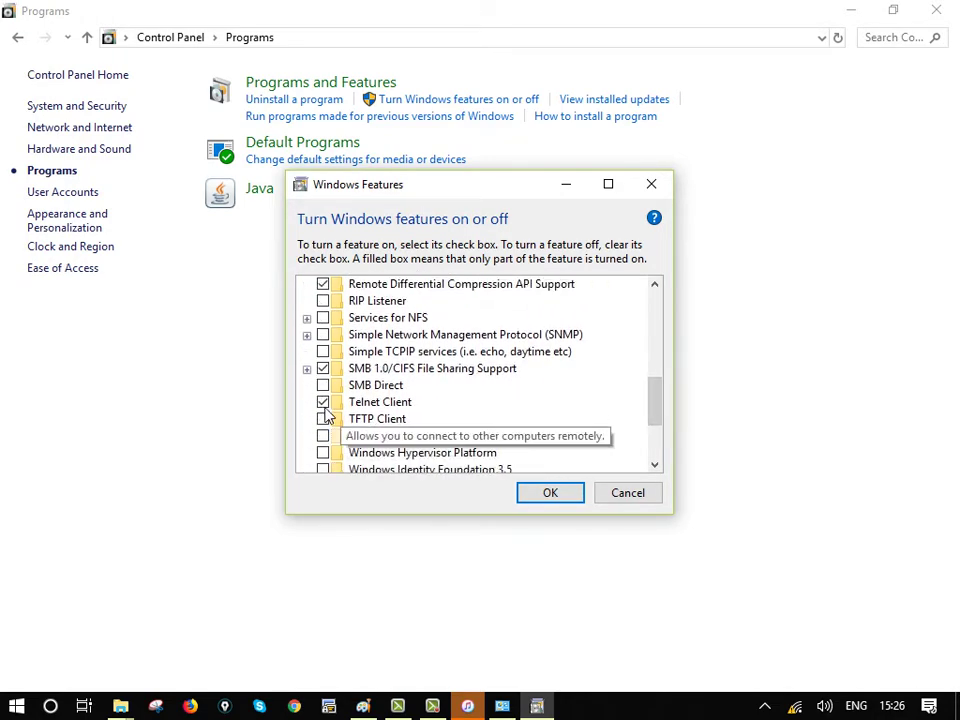
pyautogui.click(323, 403)
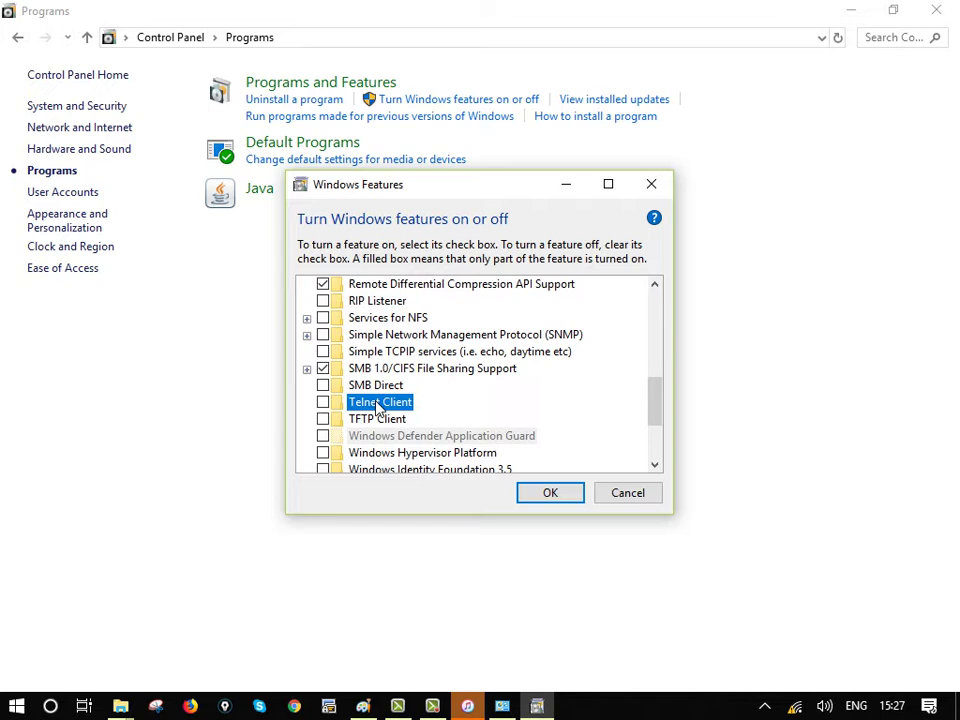
# Step: Open a Command Prompt window with cmd and close it again
pyautogui.press('super+r')
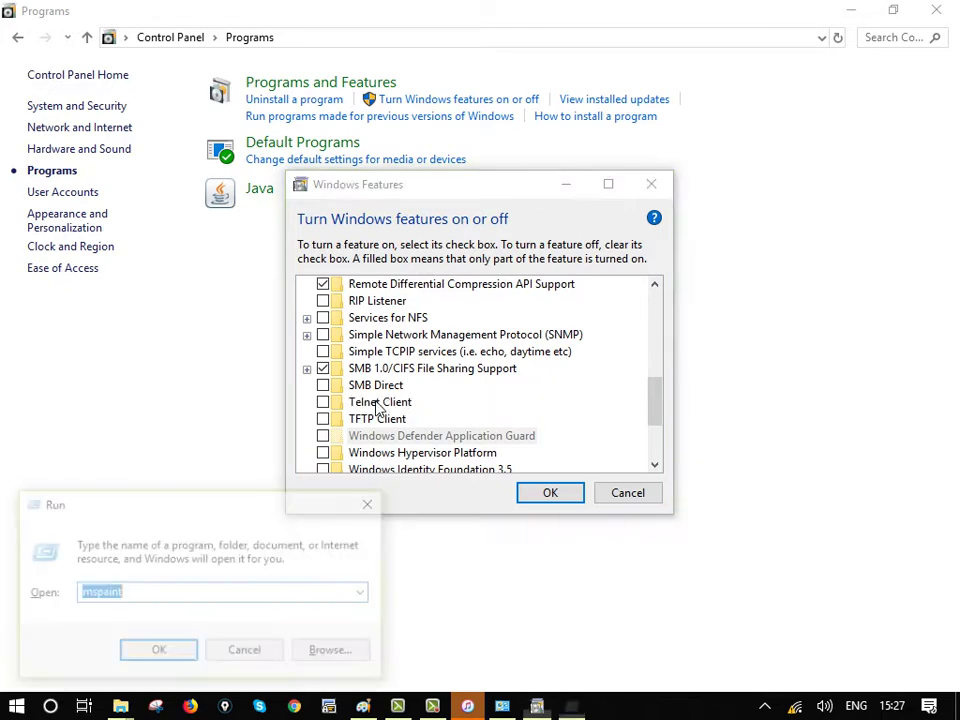
pyautogui.write('cmd')
pyautogui.press('Return')
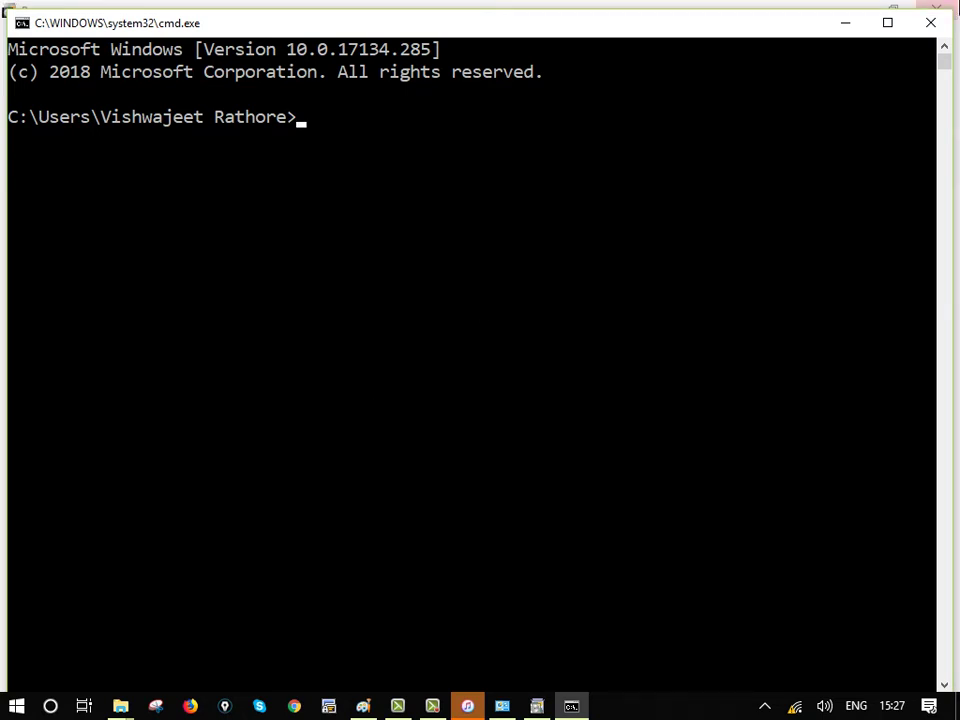
pyautogui.click(928, 24)
# Step: Cancel the Windows Features dialog and minimize the Control Panel and Paint windows
pyautogui.click(864, 24)
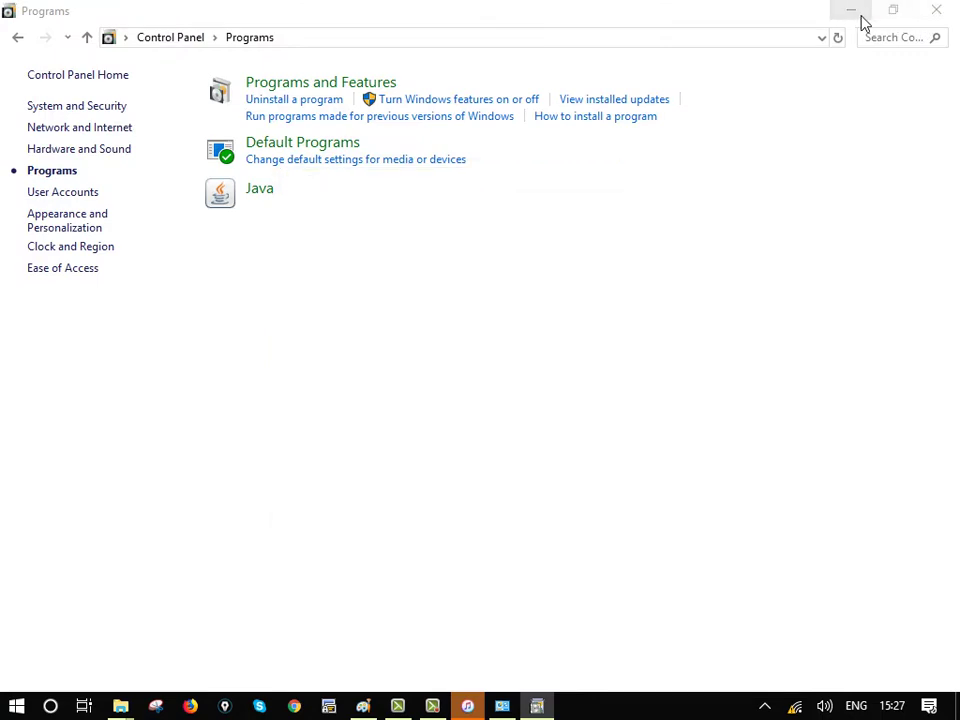
pyautogui.click(850, 9)
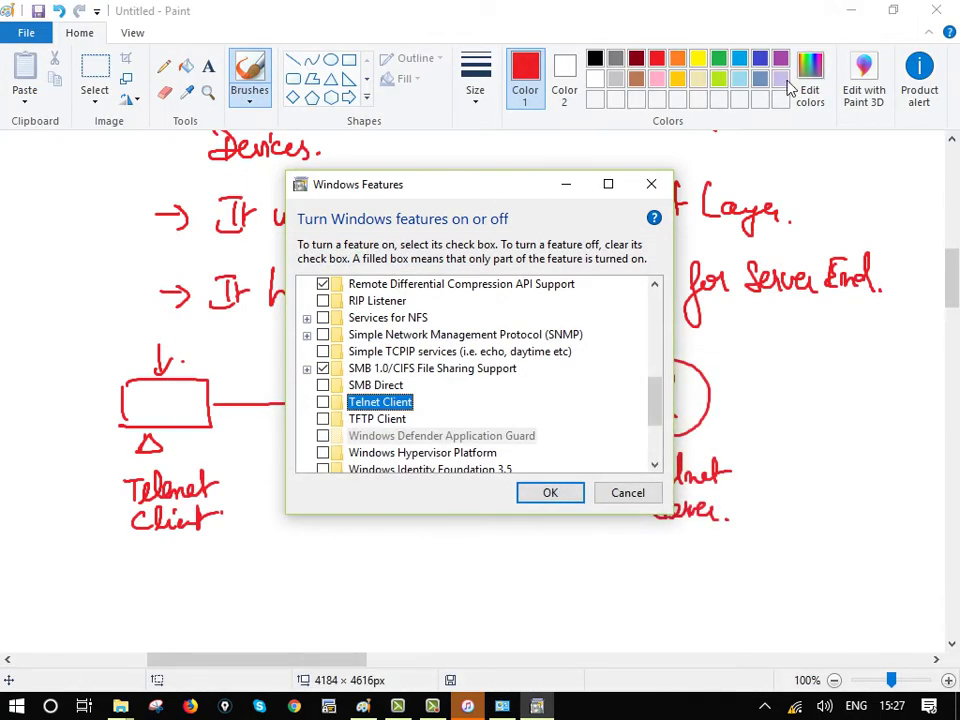
pyautogui.click(615, 493)
pyautogui.click(851, 12)
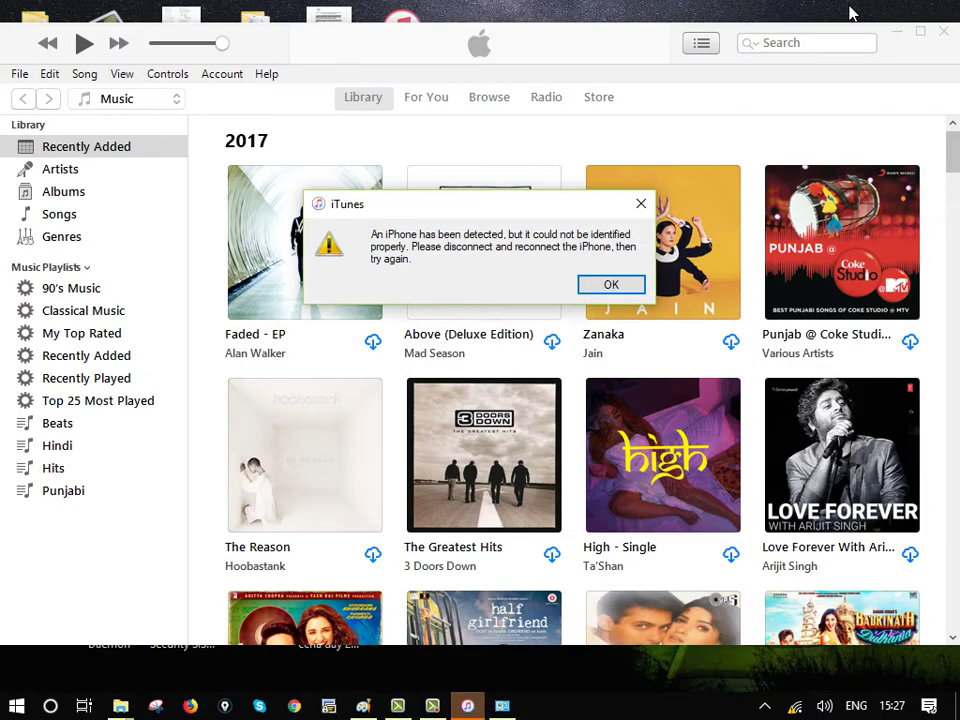
# Step: Dismiss the iPhone detection alert in iTunes and close iTunes to reach the desktop
pyautogui.click(605, 299)
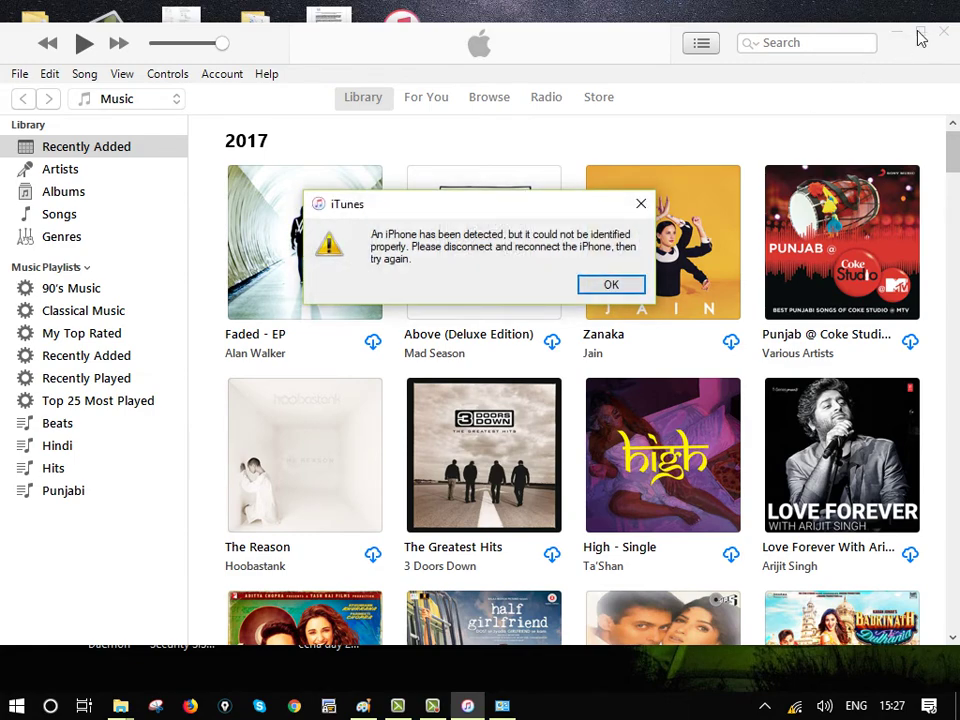
pyautogui.click(605, 284)
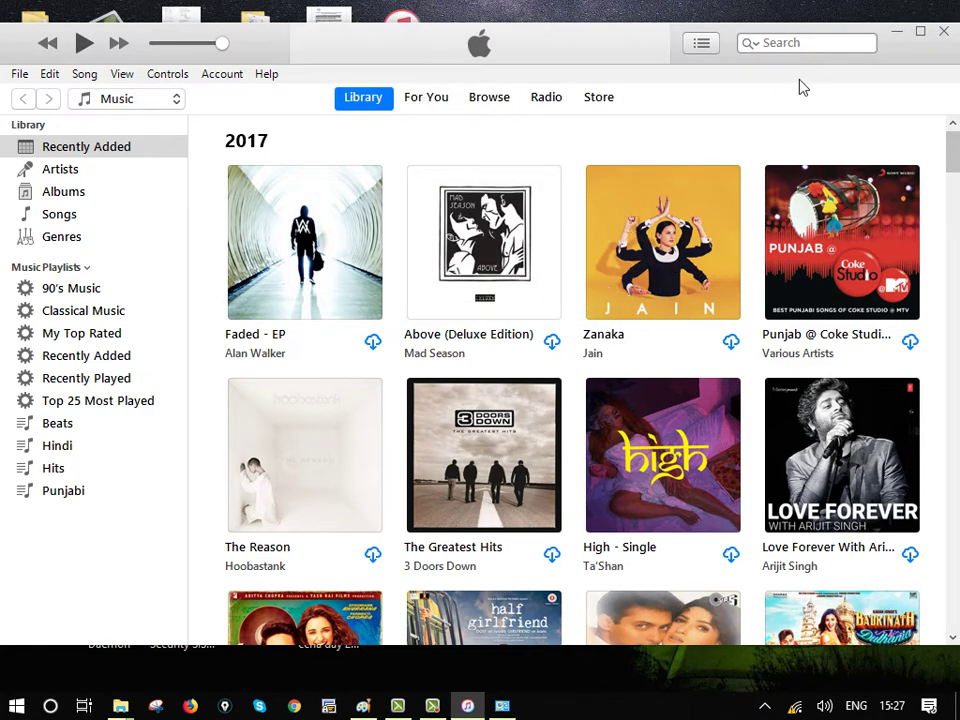
pyautogui.click(950, 36)
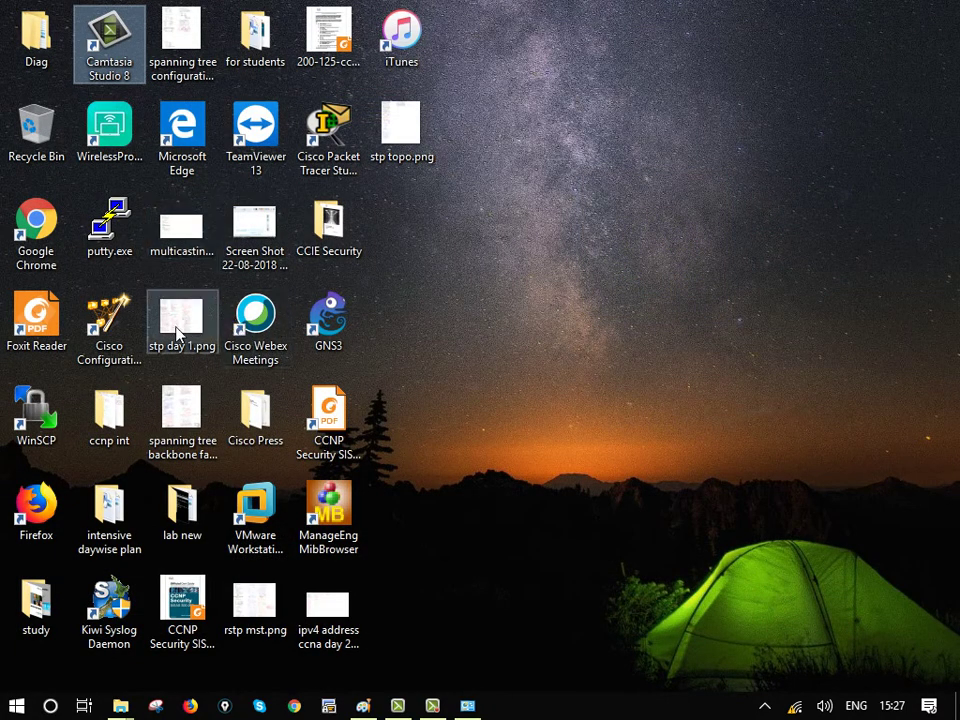
# Step: Launch PuTTY from the desktop
pyautogui.click(113, 225)
pyautogui.doubleClick(113, 225)
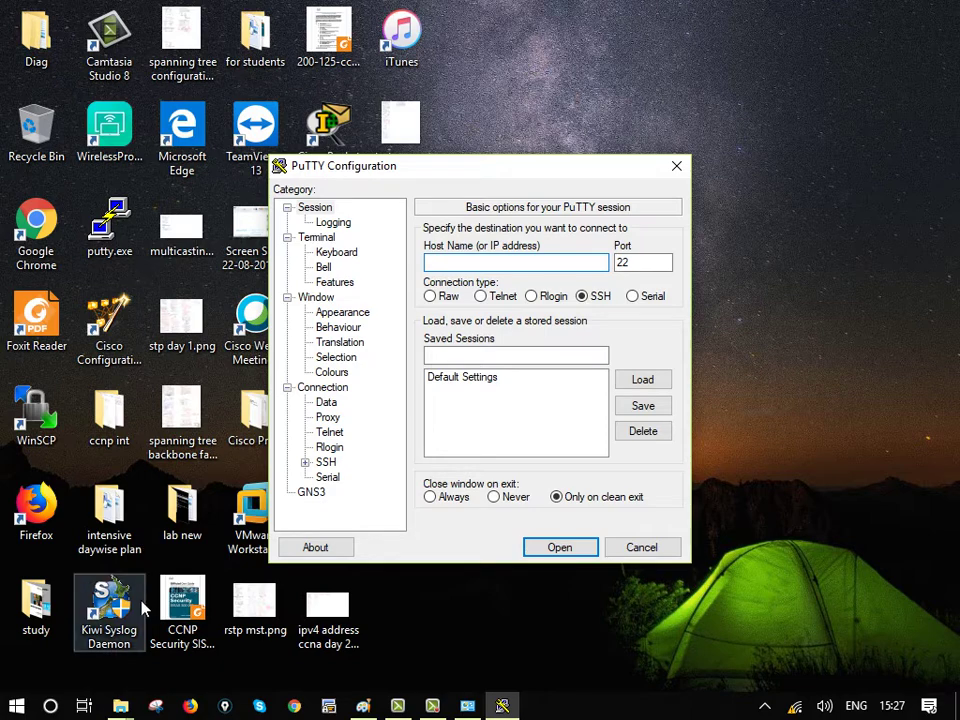
# Step: Open SecureCRT without connecting to a session, view its About information, and close the program
pyautogui.click(328, 706)
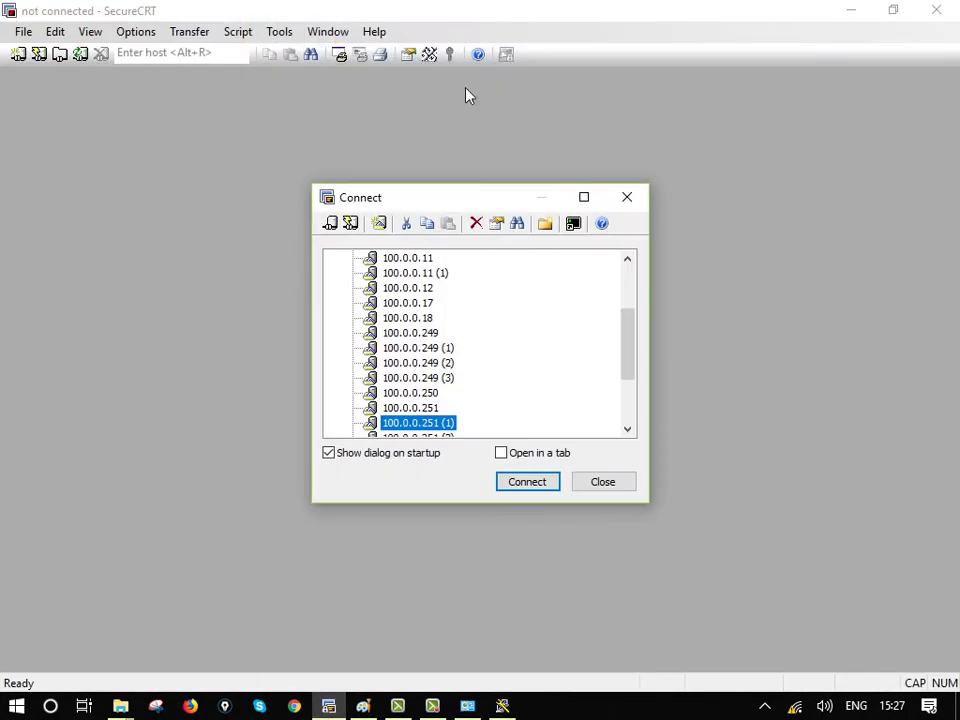
pyautogui.click(608, 481)
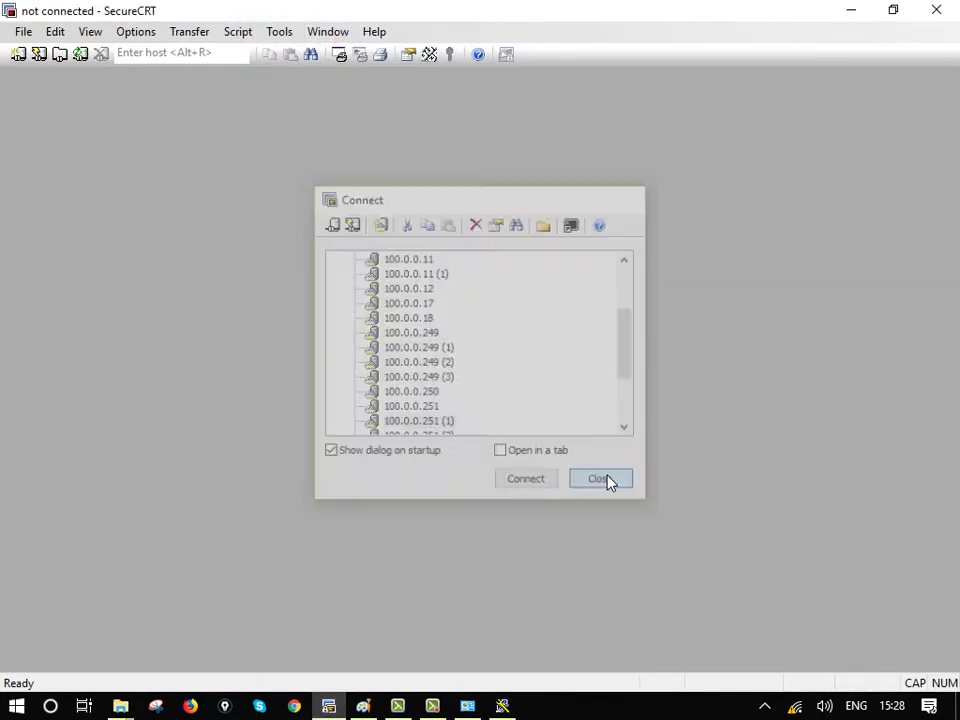
pyautogui.click(374, 31)
pyautogui.click(419, 200)
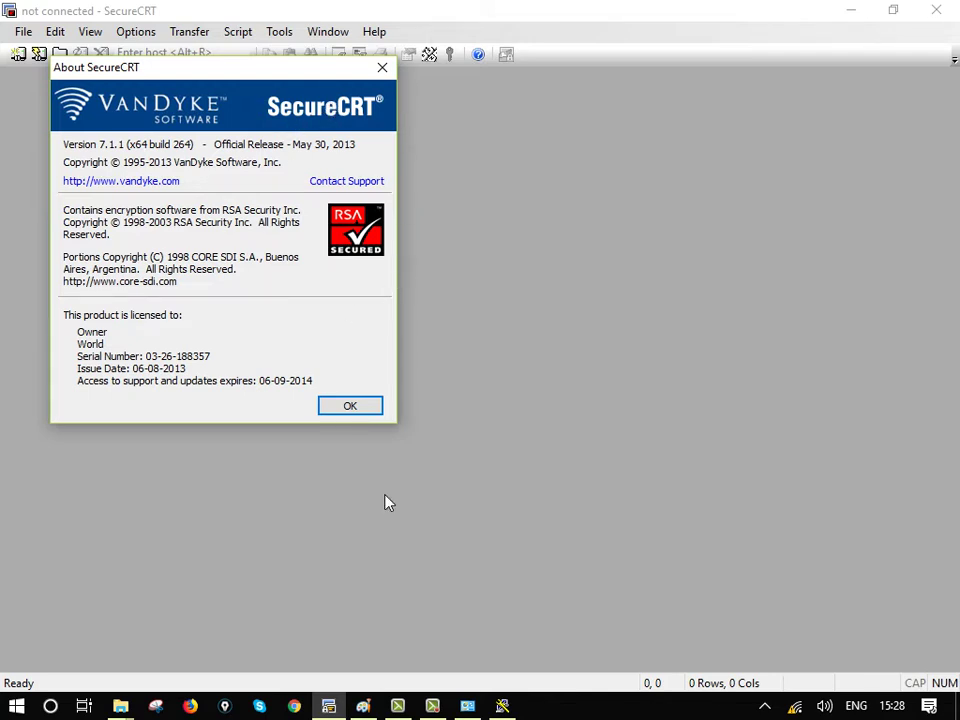
pyautogui.click(349, 406)
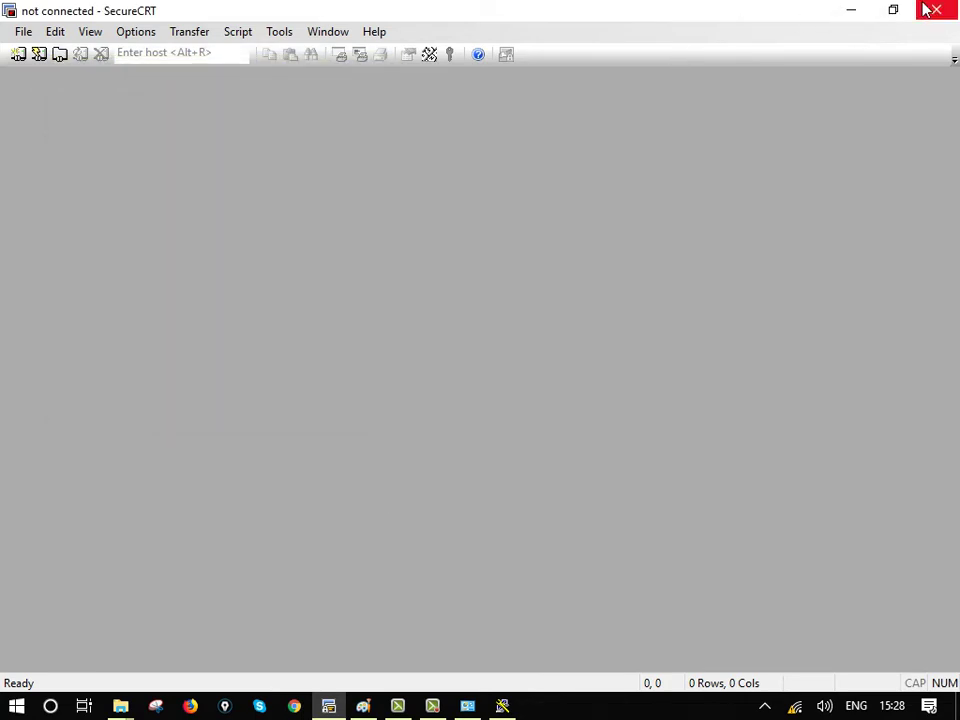
pyautogui.click(934, 10)
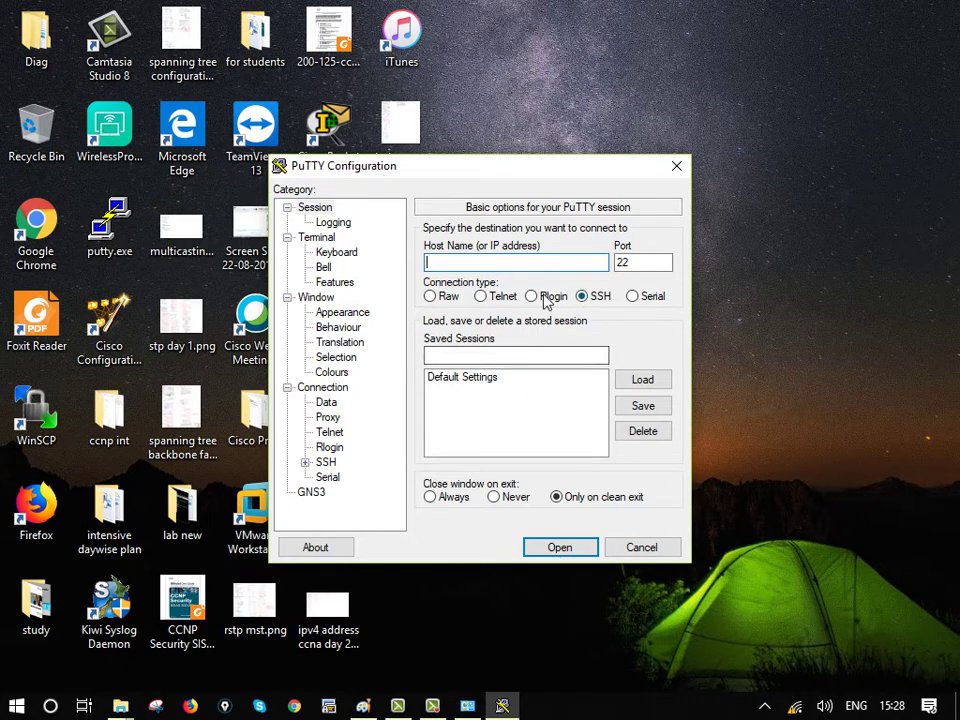
# Step: Choose Telnet as the PuTTY connection type to examine its default port, and close the configuration window
pyautogui.click(488, 298)
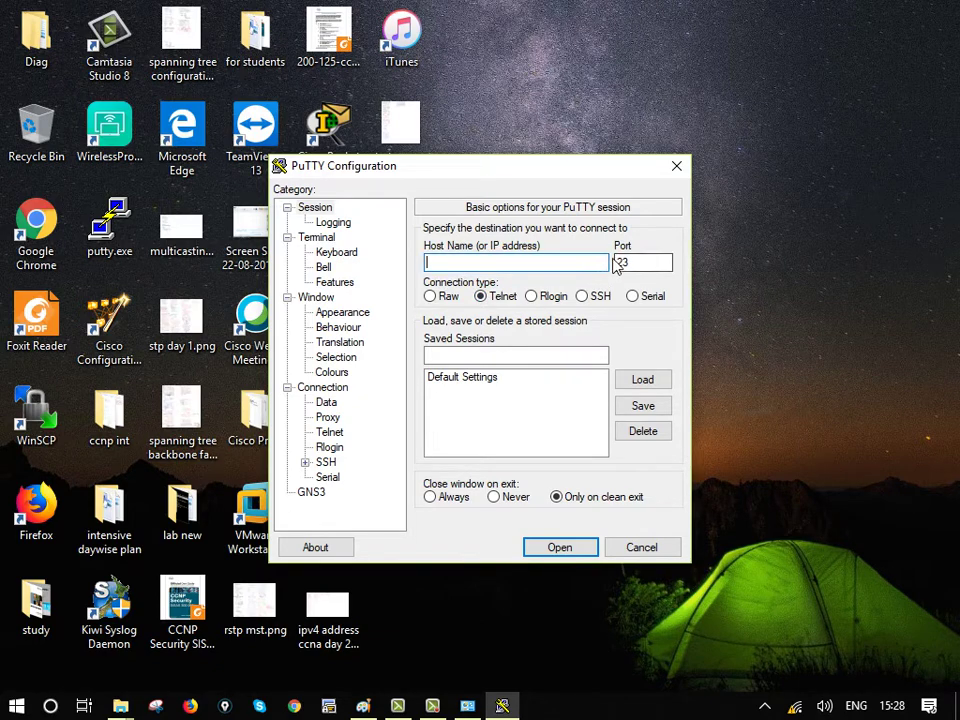
pyautogui.moveTo(619, 265); pyautogui.dragTo(654, 264)
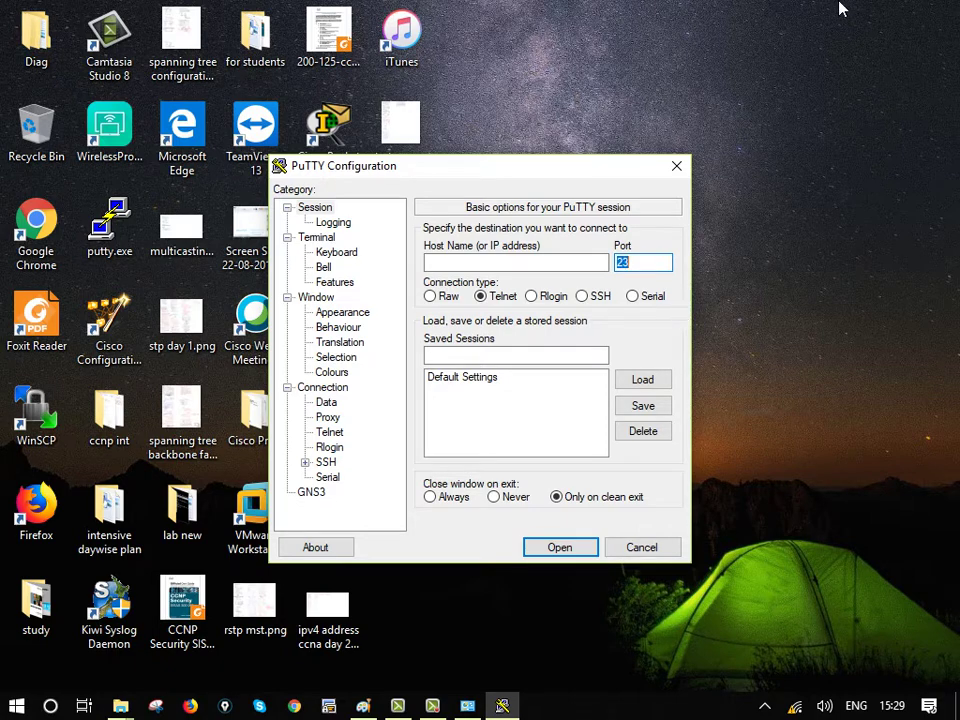
pyautogui.click(676, 166)
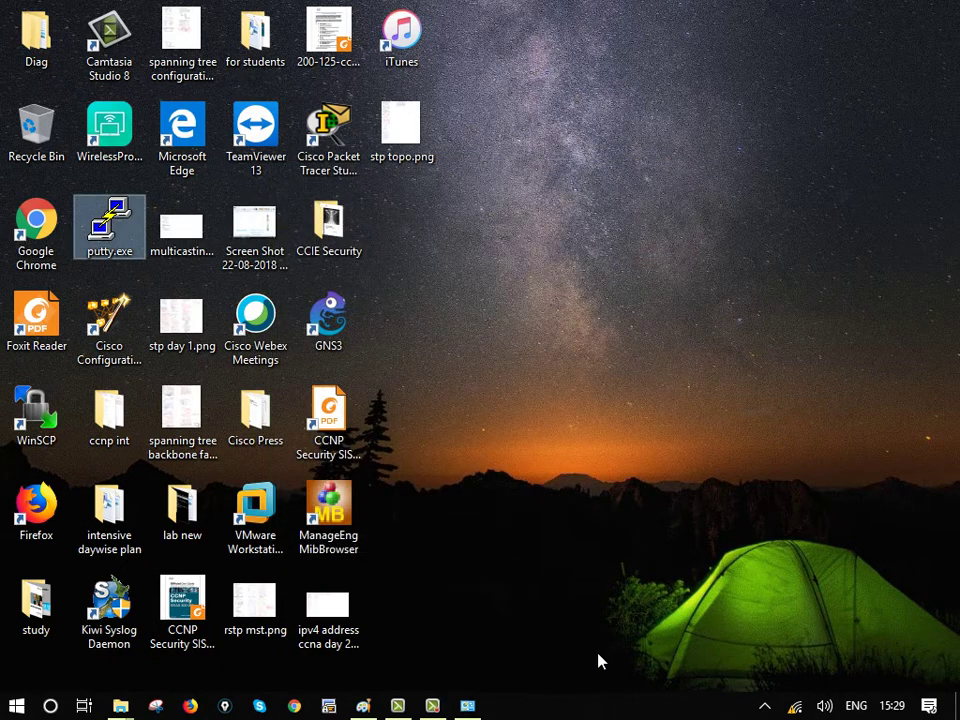
# Step: Switch back to Paint and handwrite "Port 23" with a double underline beside the router
pyautogui.click(363, 706)
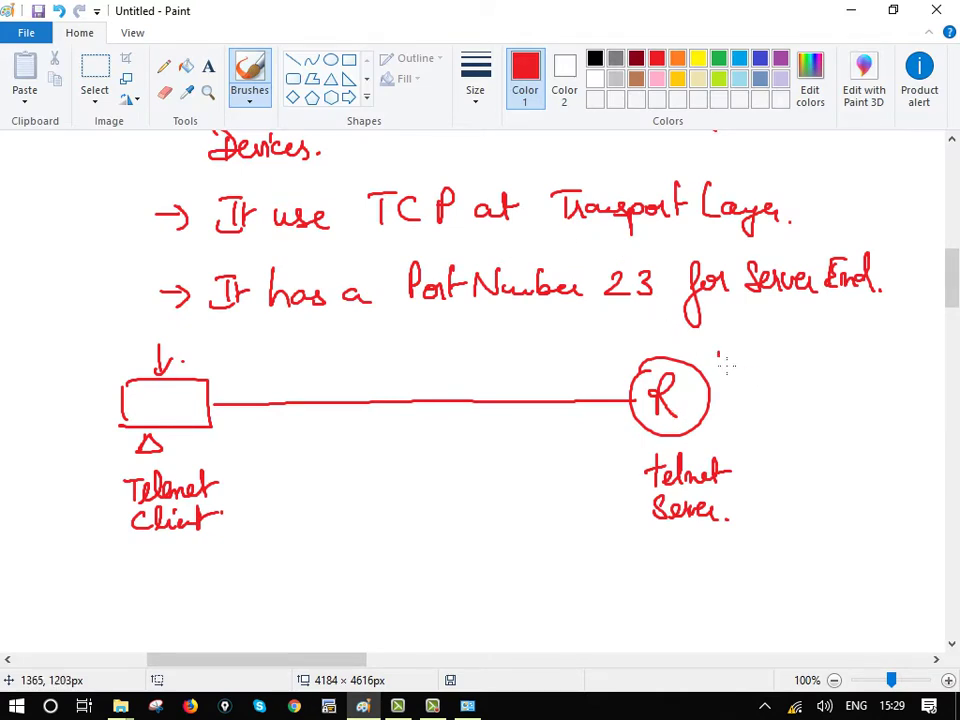
pyautogui.moveTo(717, 333)
pyautogui.mouseDown()
pyautogui.moveTo(736, 368)
pyautogui.moveTo(766, 346)
pyautogui.moveTo(798, 350)
pyautogui.moveTo(801, 369)
pyautogui.moveTo(820, 368)
pyautogui.mouseUp()
pyautogui.moveTo(714, 373)
pyautogui.mouseDown()
pyautogui.moveTo(822, 371)
pyautogui.moveTo(827, 380)
pyautogui.mouseUp()
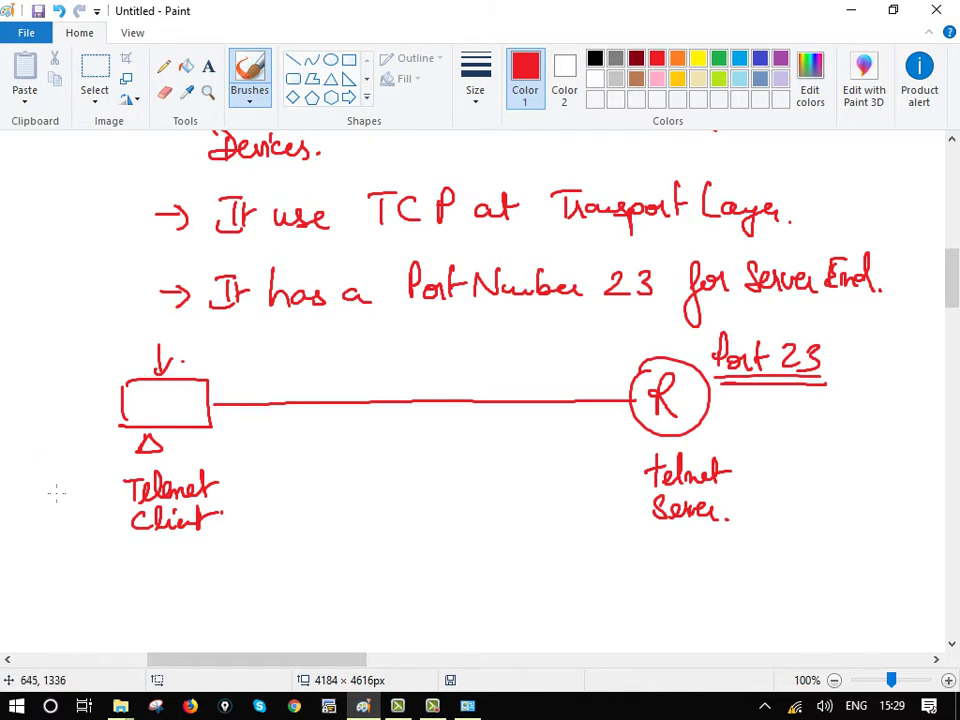
# Step: Handwrite "Port = Random" below the Telnet Client label and underline it
pyautogui.moveTo(100, 560)
pyautogui.mouseDown()
pyautogui.moveTo(103, 584)
pyautogui.moveTo(112, 576)
pyautogui.mouseUp()
pyautogui.moveTo(120, 570)
pyautogui.mouseDown()
pyautogui.moveTo(206, 587)
pyautogui.moveTo(280, 574)
pyautogui.mouseUp()
pyautogui.moveTo(85, 596); pyautogui.dragTo(292, 590)
pyautogui.moveTo(298, 580); pyautogui.dragTo(300, 591)
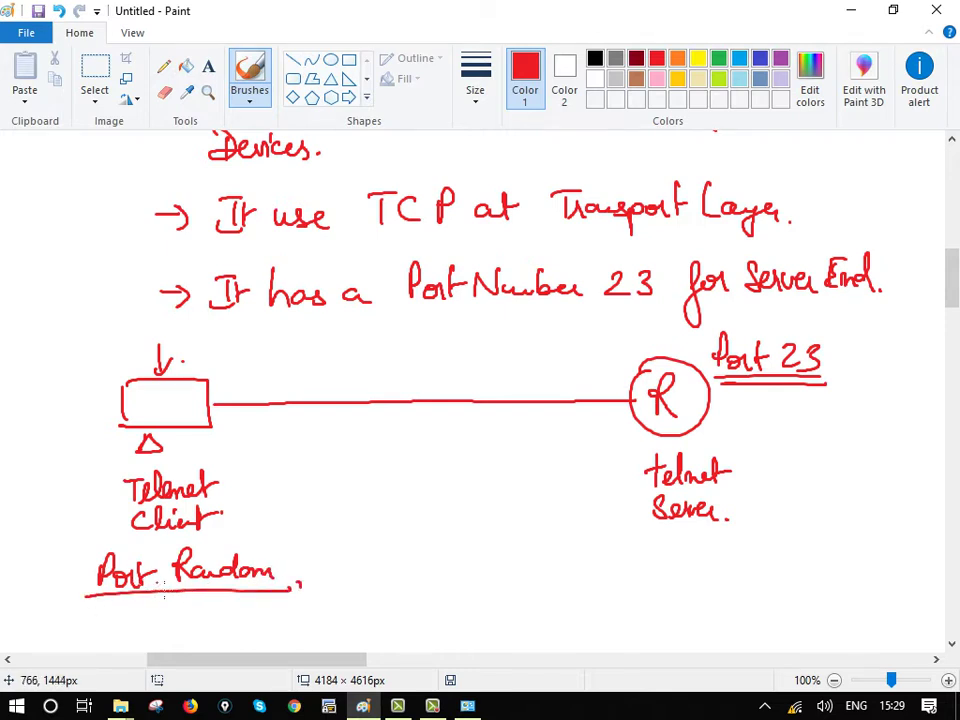
pyautogui.click(130, 572)
pyautogui.click(131, 580)
# Step: Draw an arrow from client to server, labelled "Source Port Random" above and "Destin Port 23" below
pyautogui.moveTo(250, 449); pyautogui.dragTo(598, 445)
pyautogui.moveTo(585, 436); pyautogui.dragTo(586, 453)
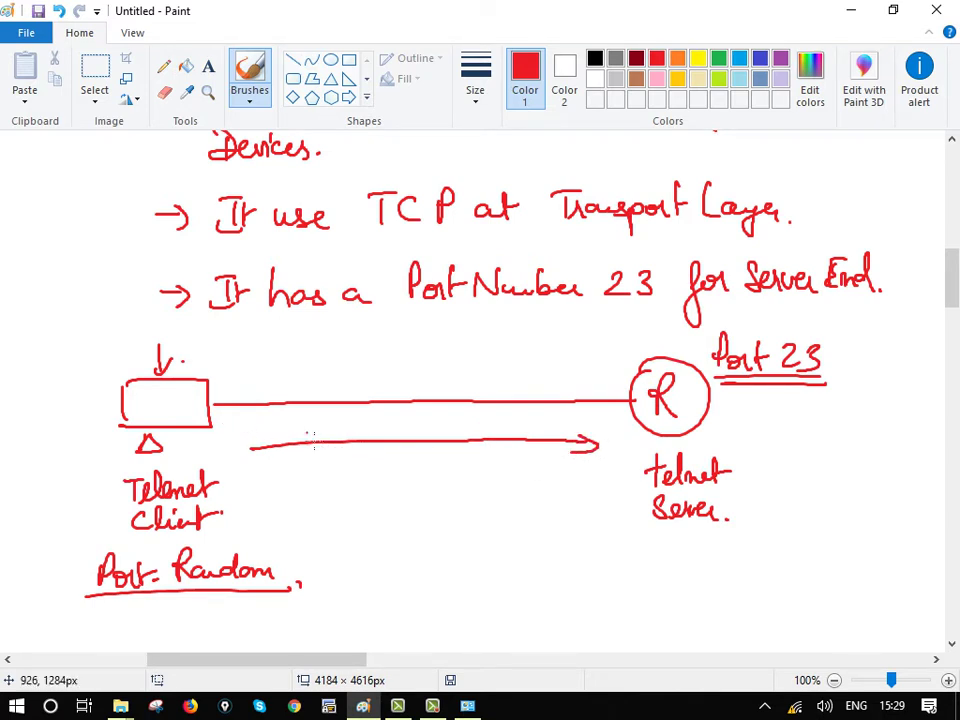
pyautogui.moveTo(283, 412)
pyautogui.mouseDown()
pyautogui.moveTo(272, 431)
pyautogui.moveTo(341, 411)
pyautogui.moveTo(345, 428)
pyautogui.moveTo(474, 426)
pyautogui.mouseUp()
pyautogui.click(306, 429)
pyautogui.moveTo(268, 462)
pyautogui.mouseDown()
pyautogui.moveTo(315, 488)
pyautogui.moveTo(392, 480)
pyautogui.moveTo(426, 456)
pyautogui.moveTo(443, 474)
pyautogui.moveTo(466, 472)
pyautogui.mouseUp()
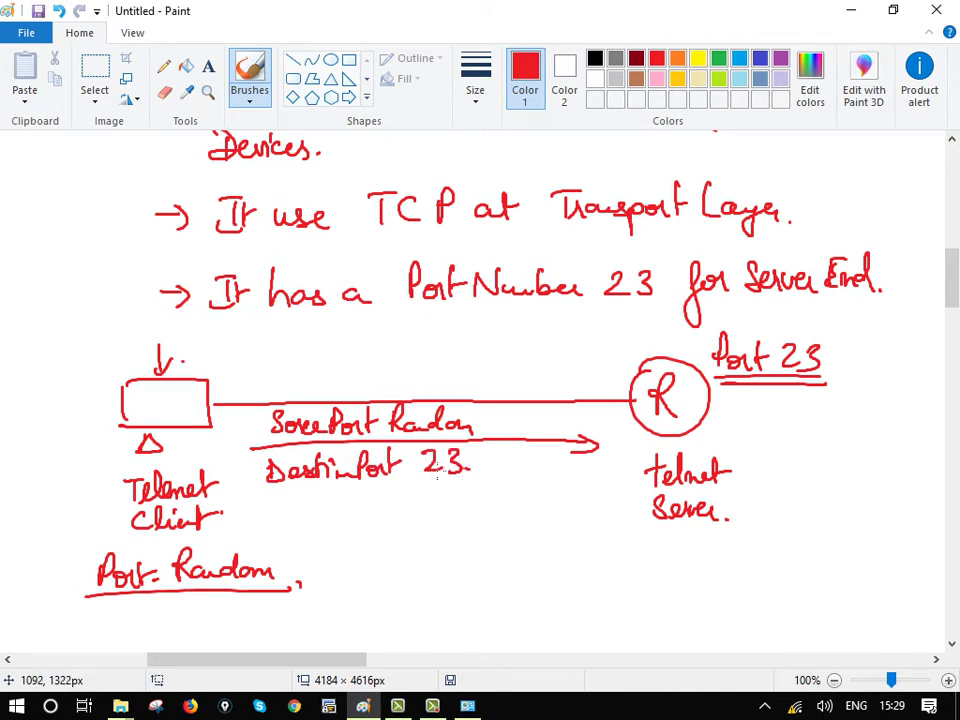
# Step: Draw a return arrow from the Telnet server towards the client below the first arrow
pyautogui.moveTo(607, 527); pyautogui.dragTo(330, 542)
pyautogui.moveTo(367, 532); pyautogui.dragTo(398, 549)
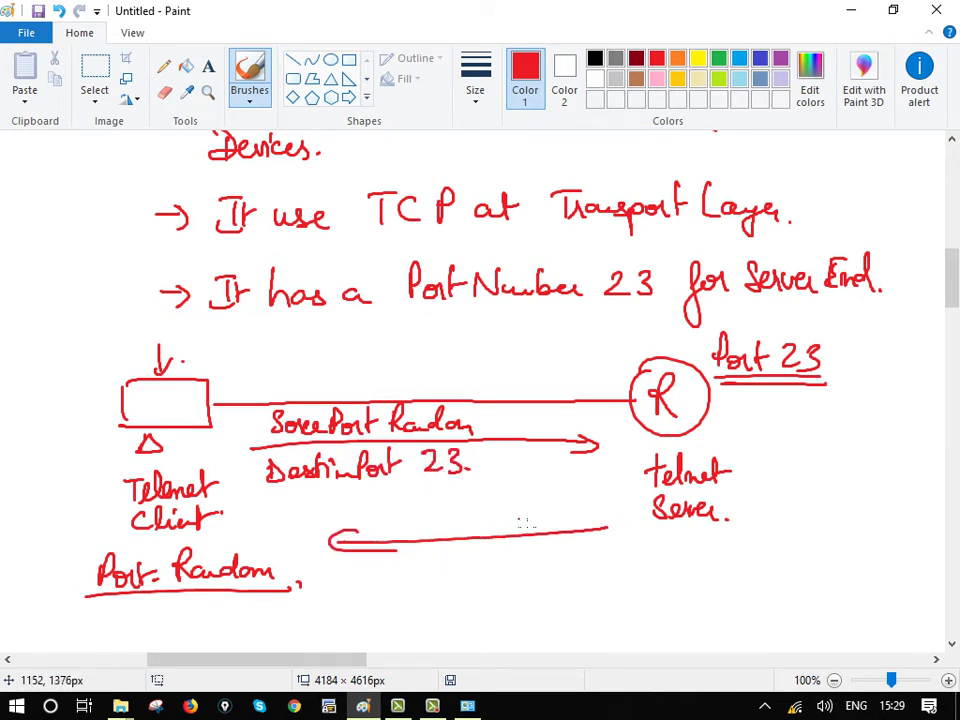